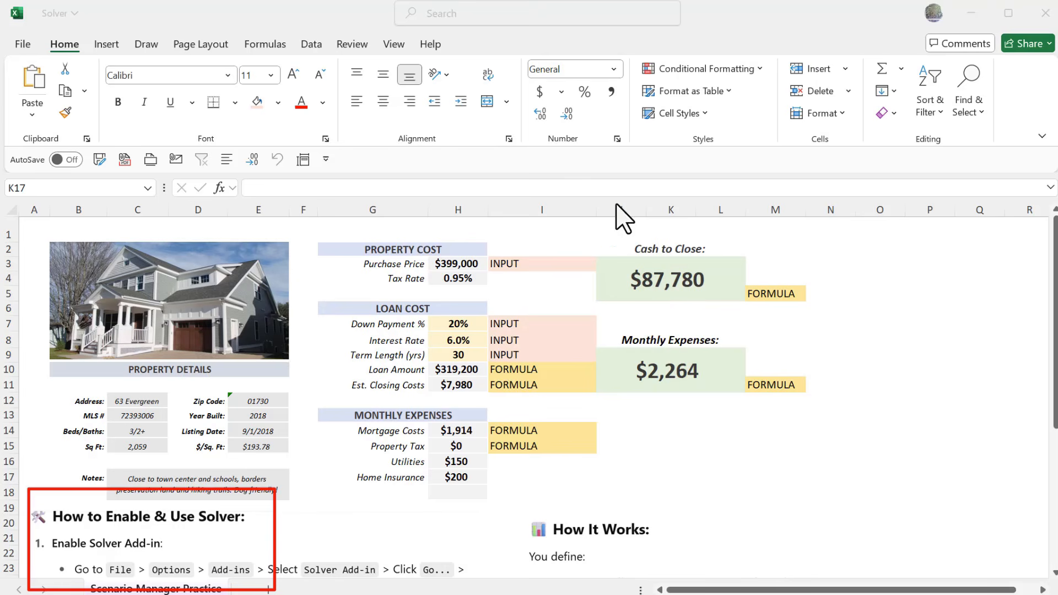
# - Enable the Solver Add-in through the Excel add-ins options
pyautogui.click(19, 46)
pyautogui.click(60, 588)
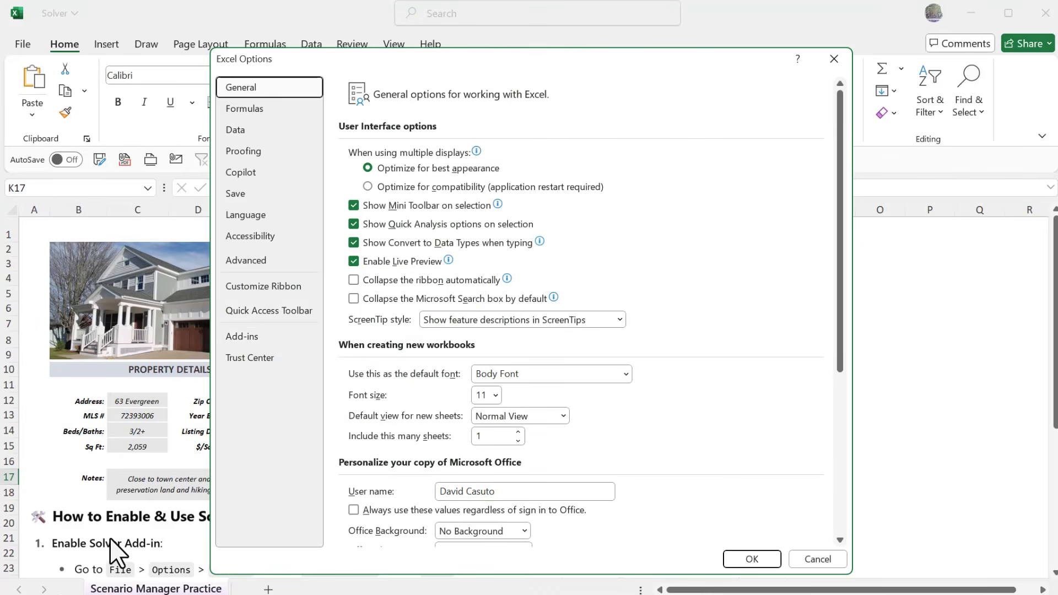
pyautogui.click(243, 336)
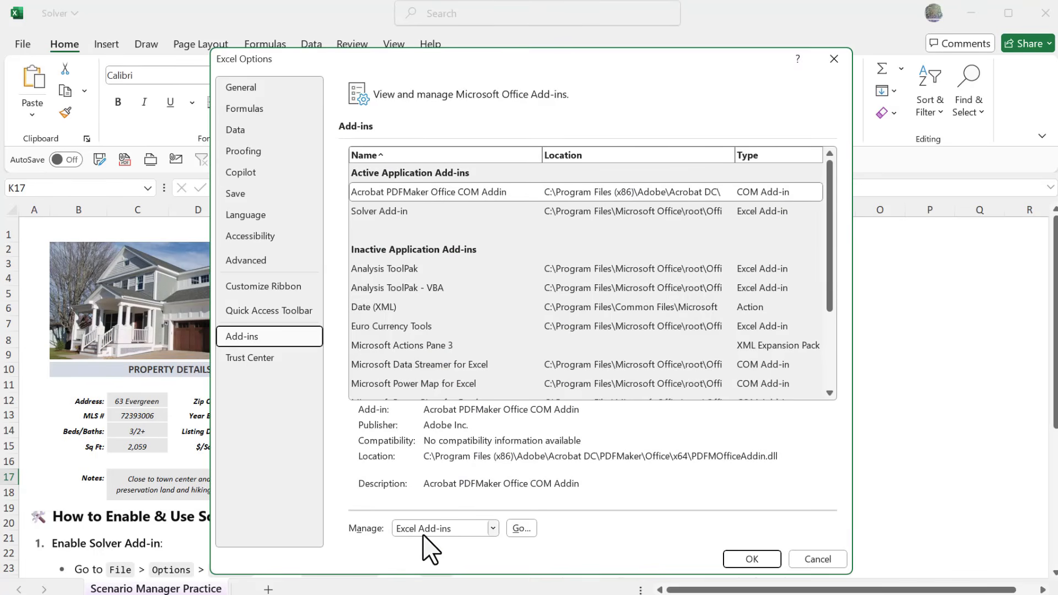
pyautogui.click(517, 530)
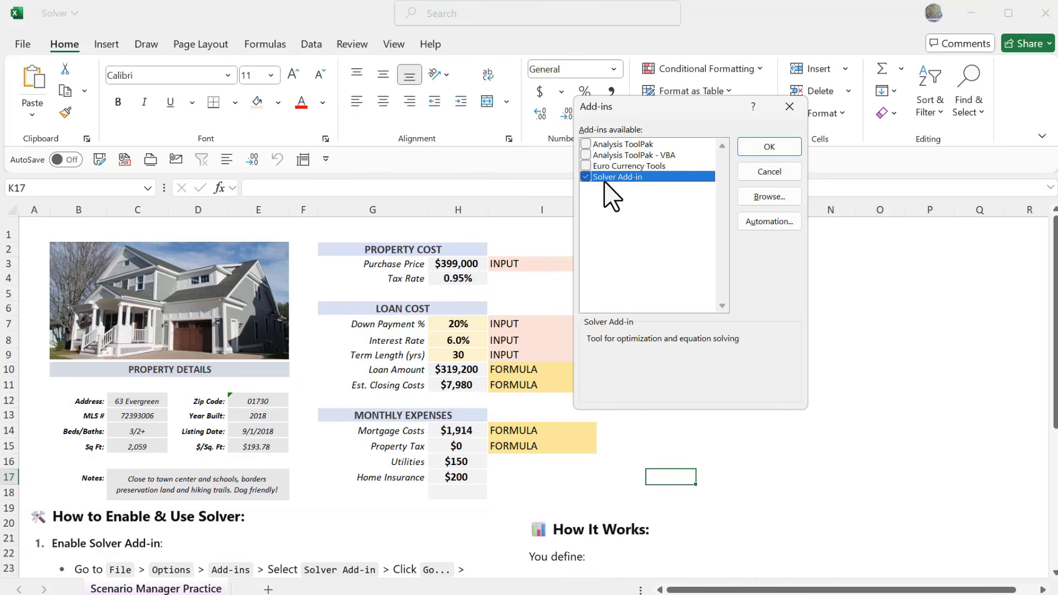
pyautogui.click(772, 150)
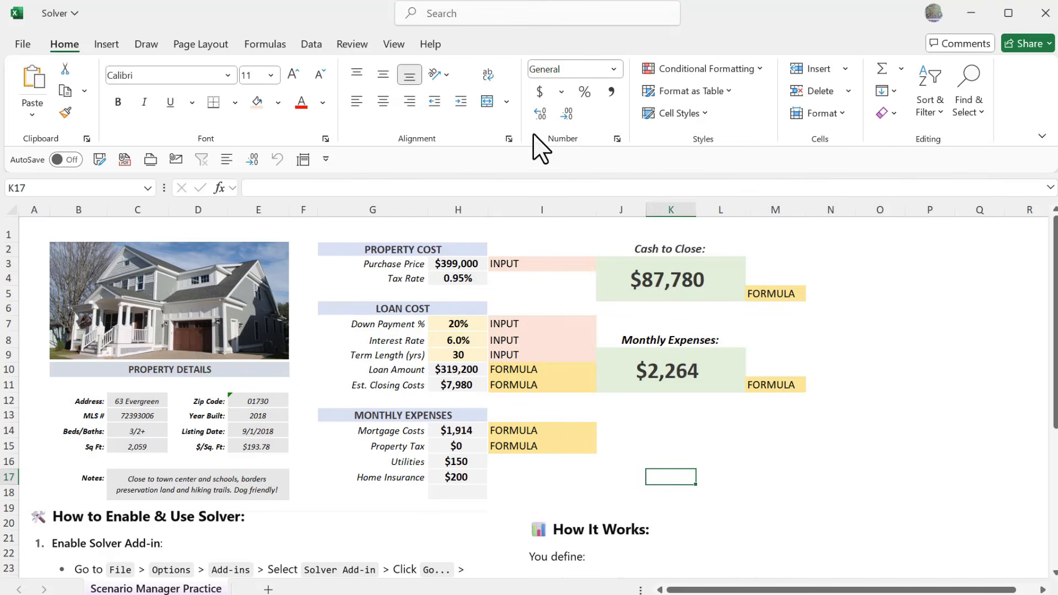
# - Start Solver and set the objective to the Cash to Close cell J3 with a target value of 50000
pyautogui.click(311, 45)
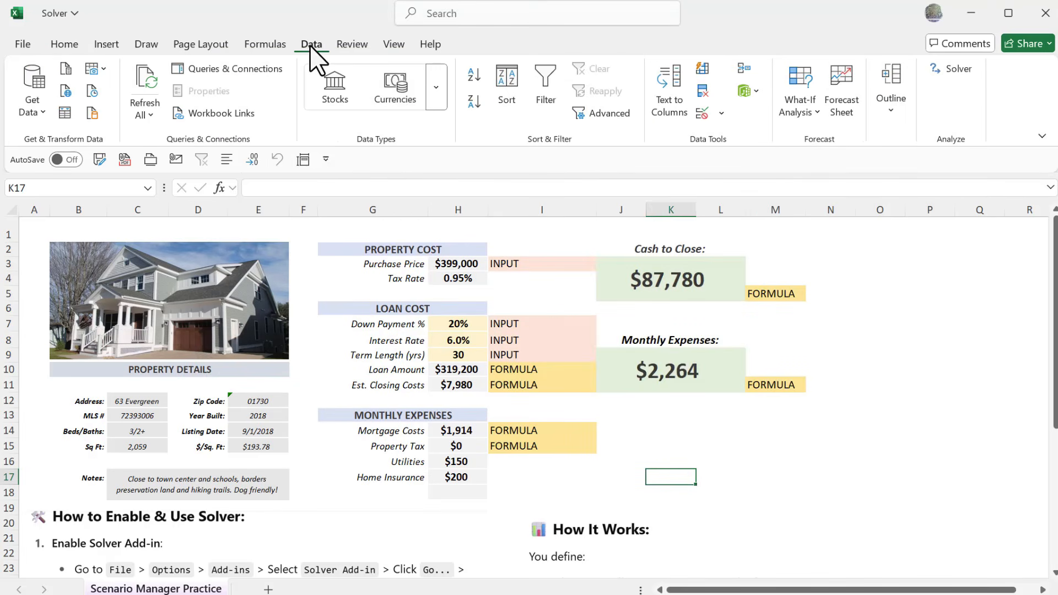
pyautogui.click(954, 70)
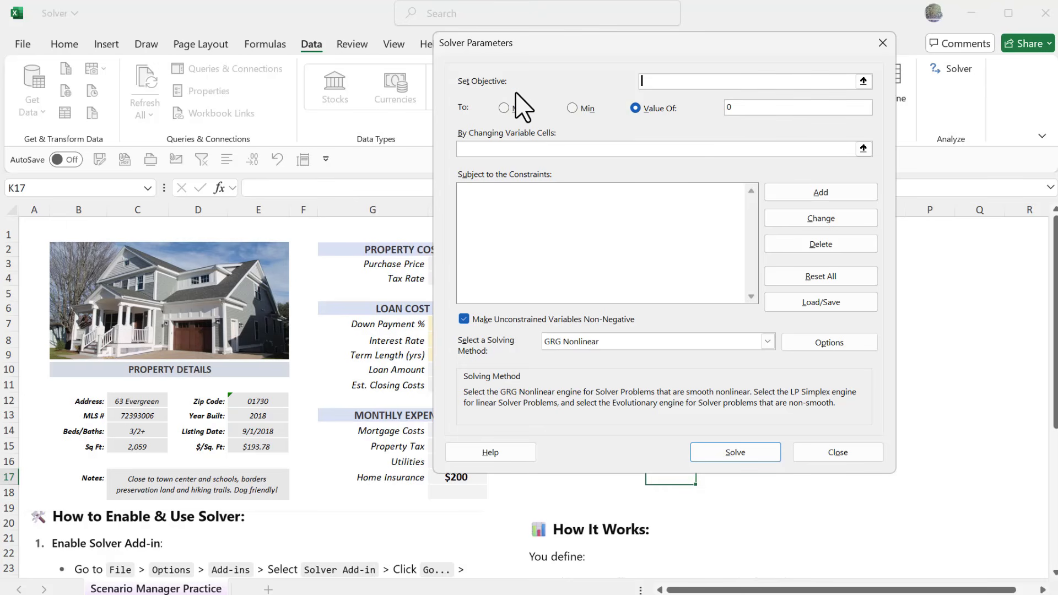
pyautogui.moveTo(655, 48); pyautogui.dragTo(264, 65)
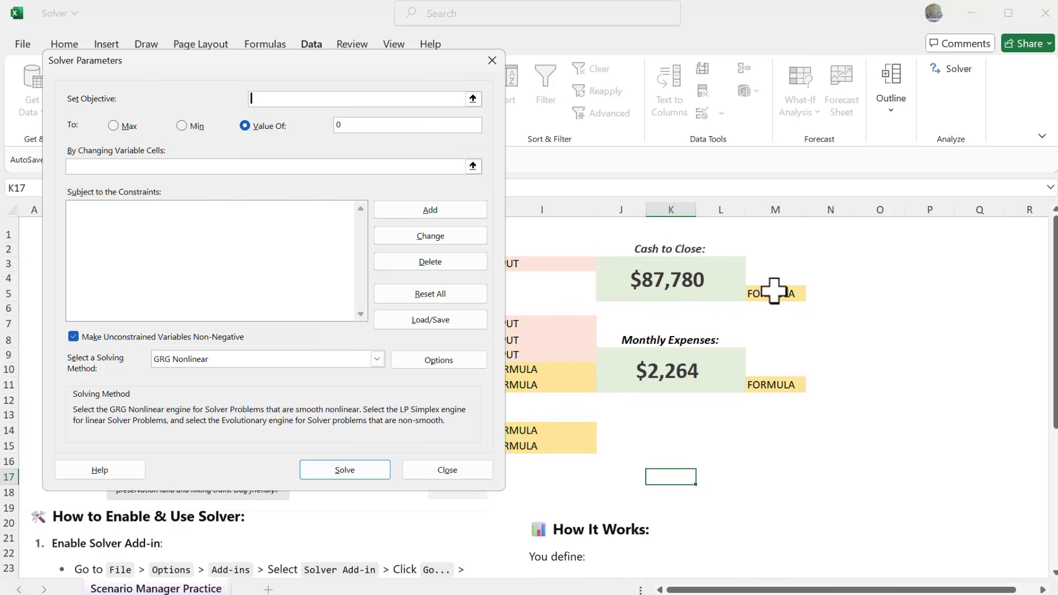
pyautogui.moveTo(379, 69); pyautogui.dragTo(297, 71)
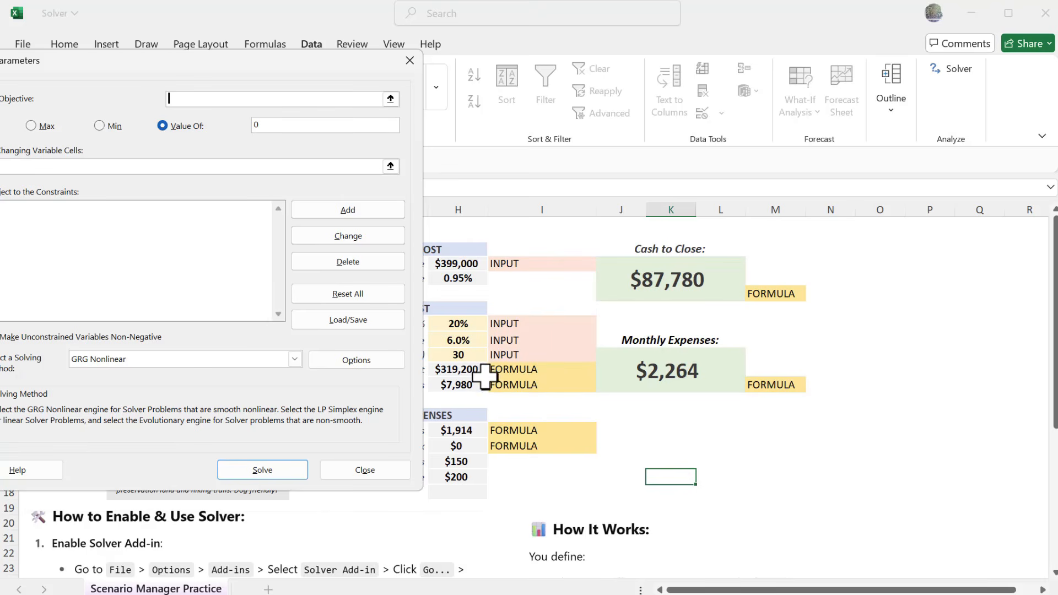
pyautogui.moveTo(206, 69); pyautogui.dragTo(313, 71)
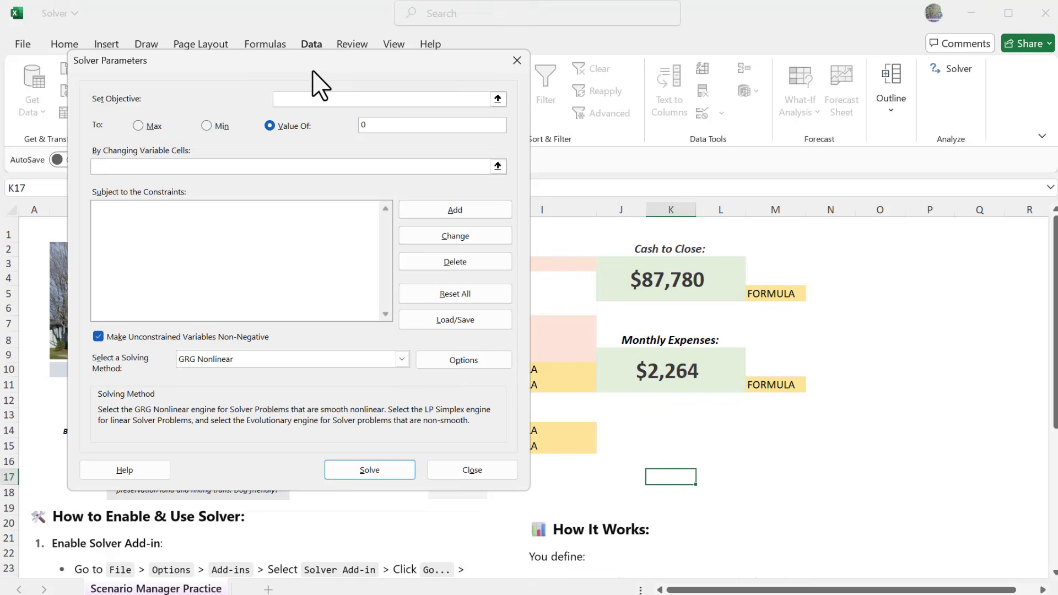
pyautogui.click(671, 281)
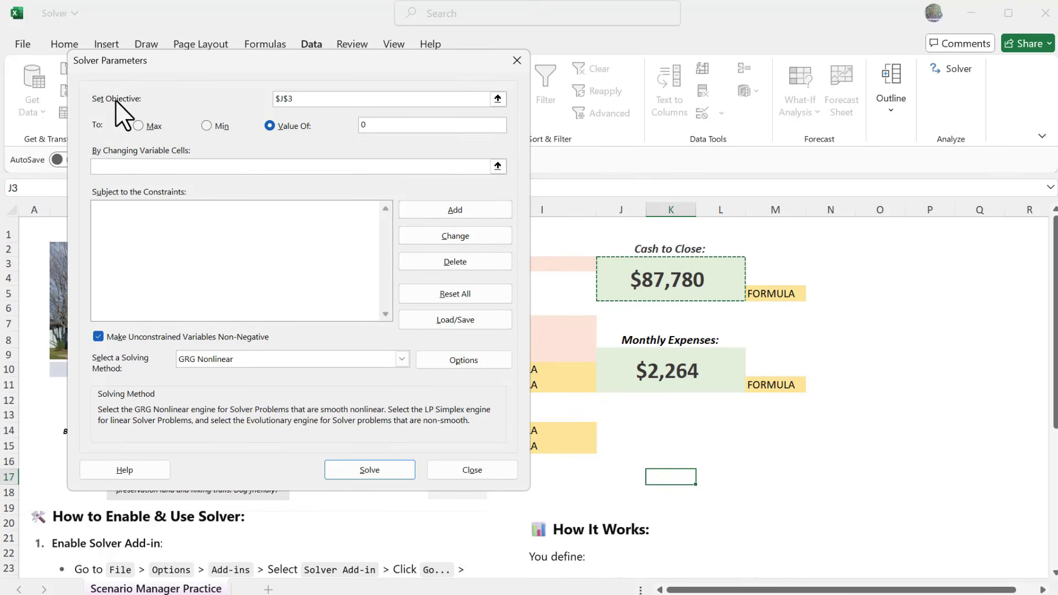
pyautogui.click(366, 126)
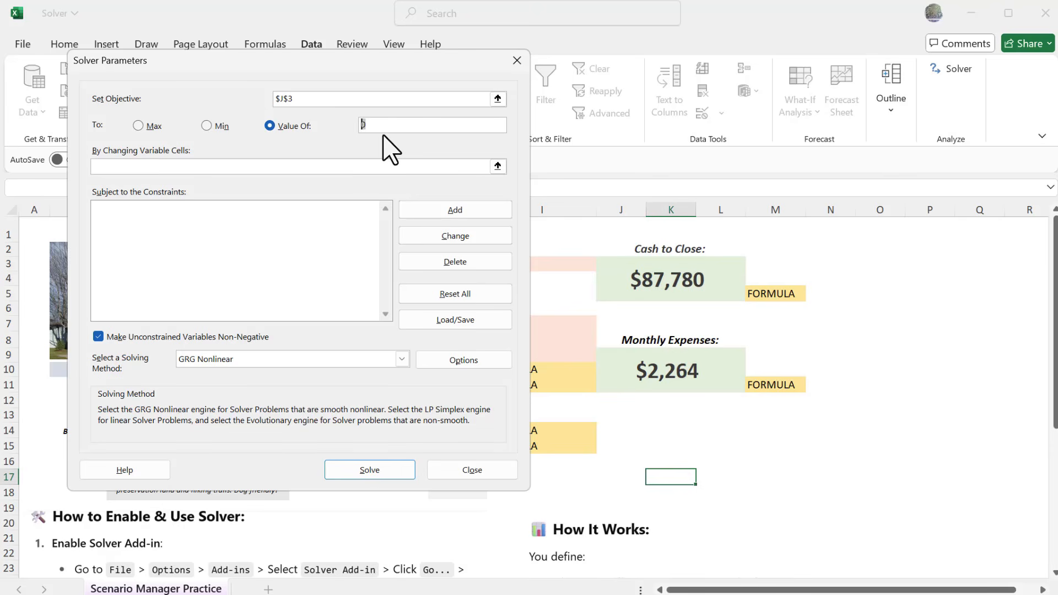
pyautogui.write('5000')
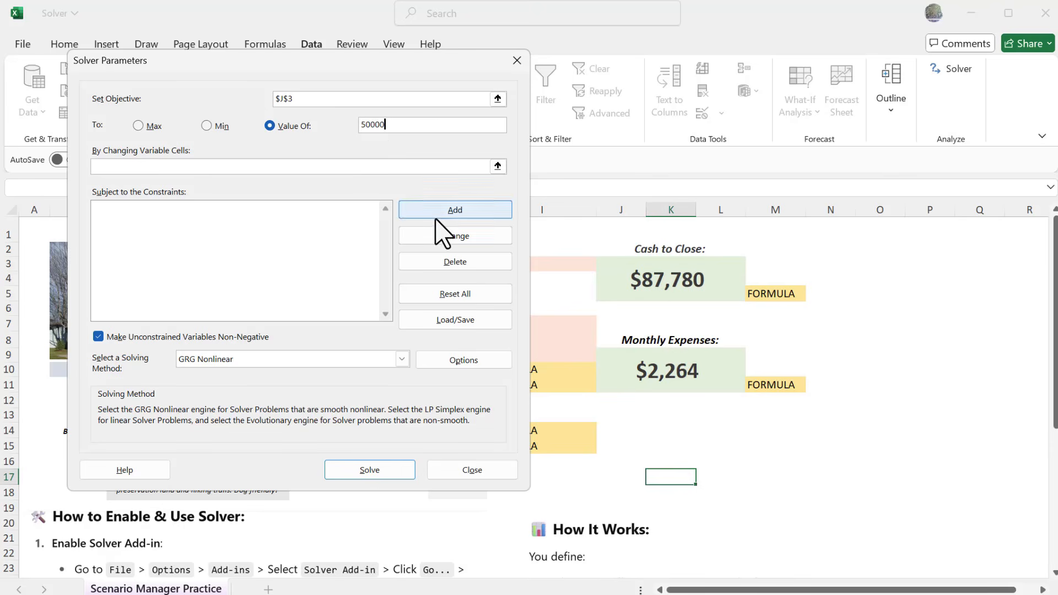
pyautogui.write('0')
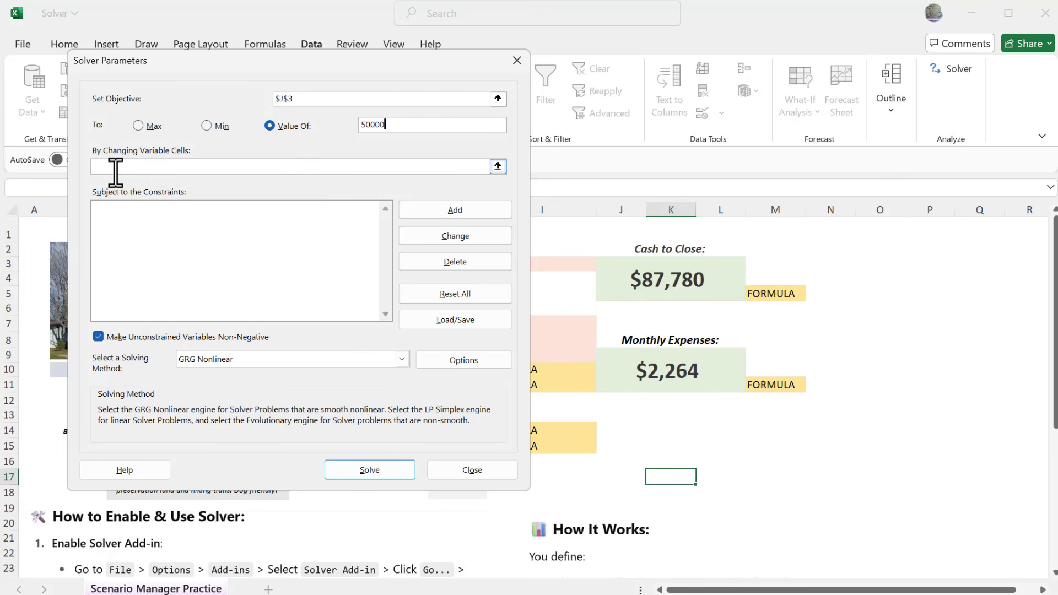
# - Set the changing variable cells to the purchase price H3 and the loan inputs H7:H9
pyautogui.moveTo(334, 70); pyautogui.dragTo(834, 100)
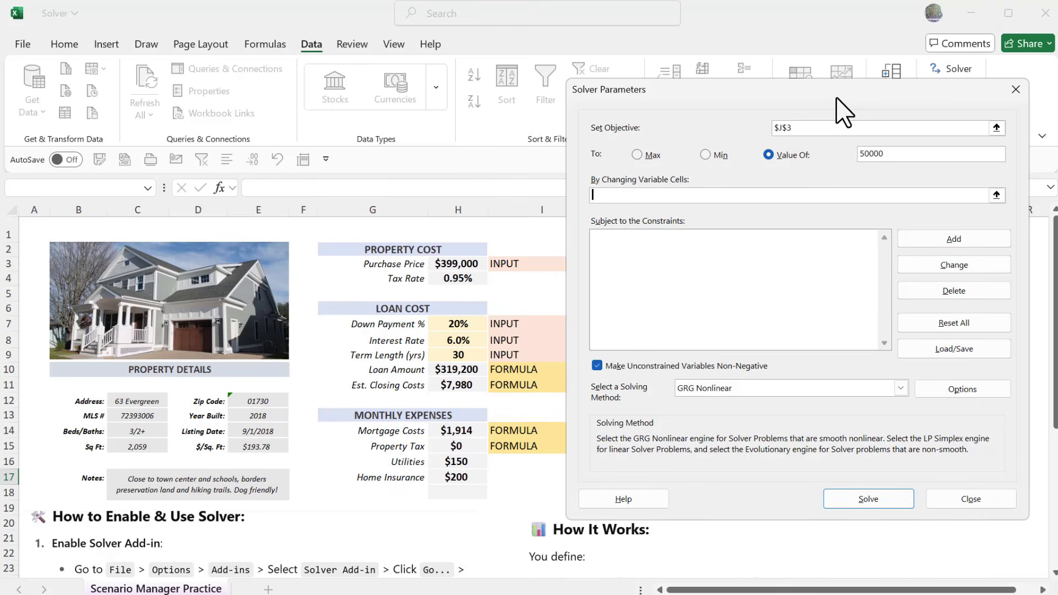
pyautogui.click(455, 265)
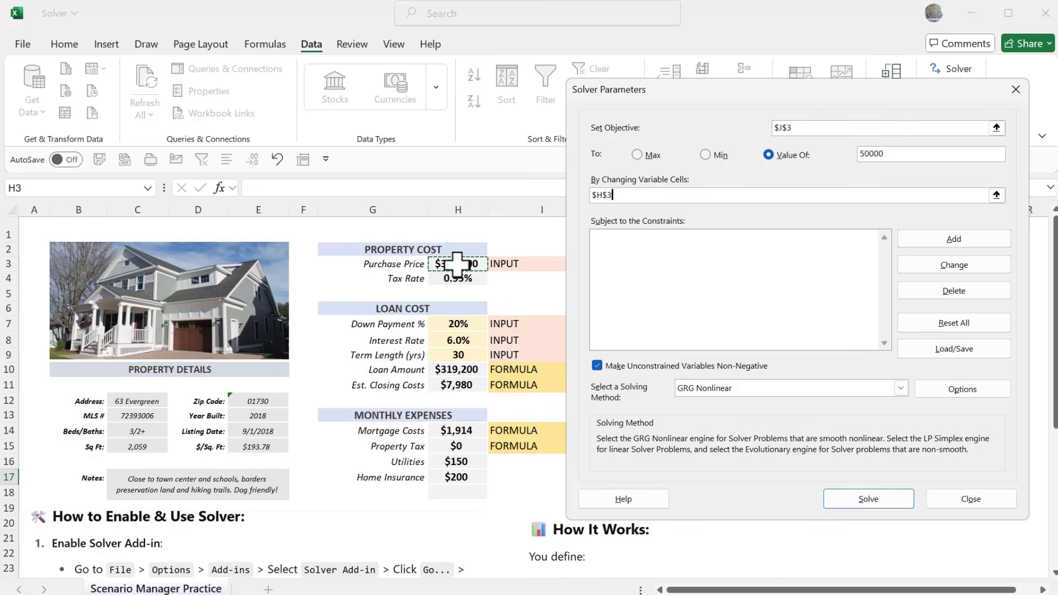
pyautogui.write(',')
pyautogui.moveTo(463, 326); pyautogui.dragTo(462, 351)
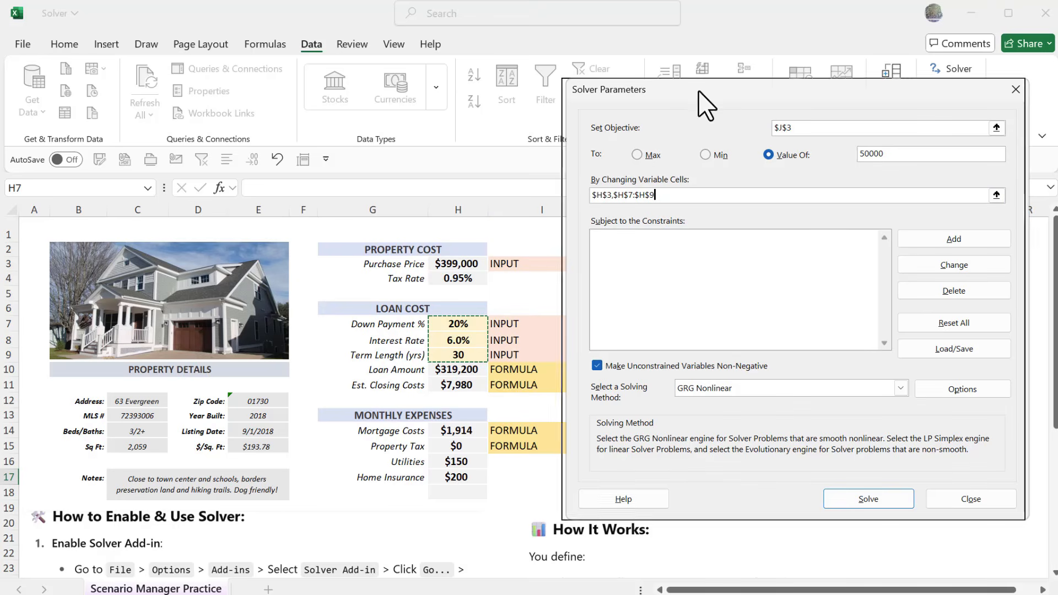
# - Solve the model without constraints, examine the proposed values, and restore the original values
pyautogui.moveTo(701, 93); pyautogui.dragTo(275, 108)
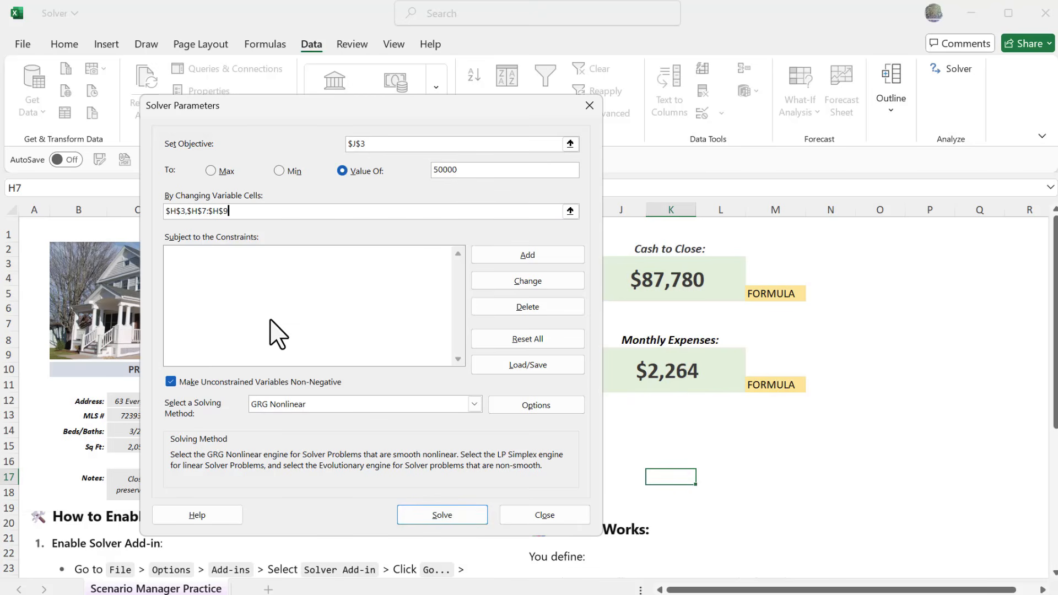
pyautogui.click(443, 516)
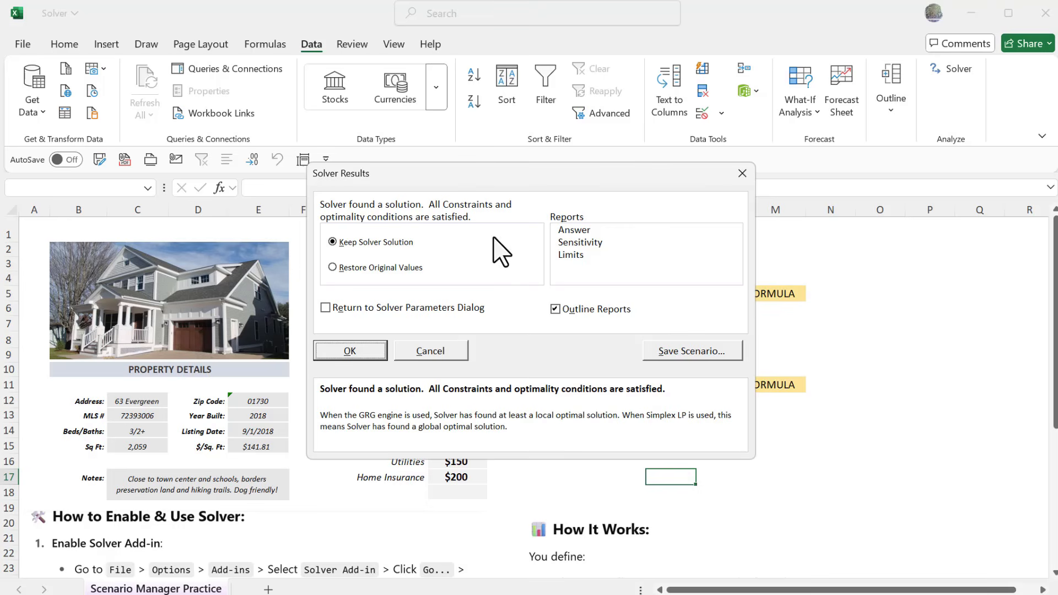
pyautogui.moveTo(492, 173); pyautogui.dragTo(721, 323)
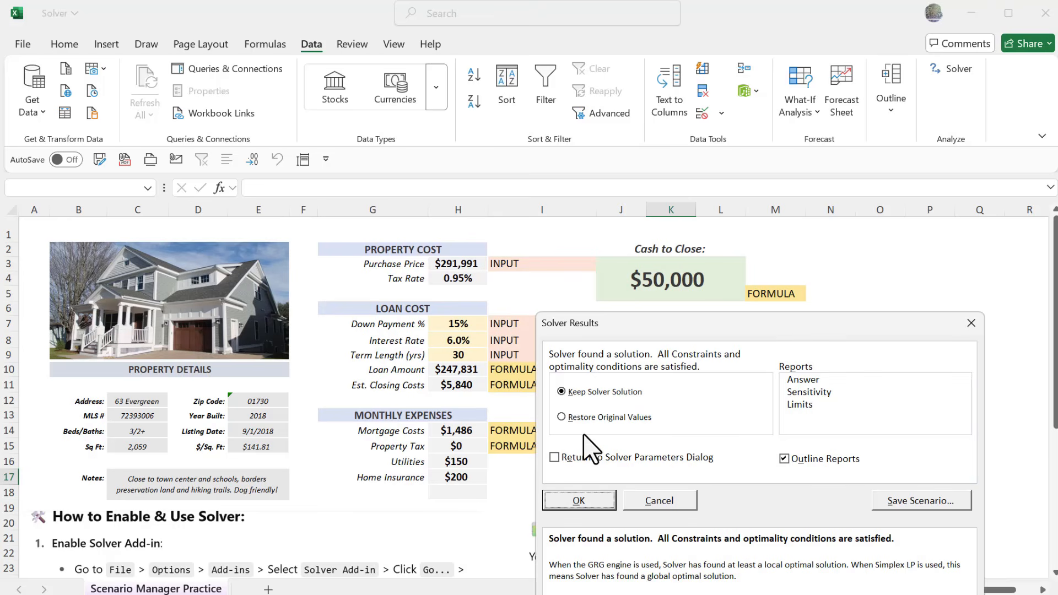
pyautogui.click(576, 418)
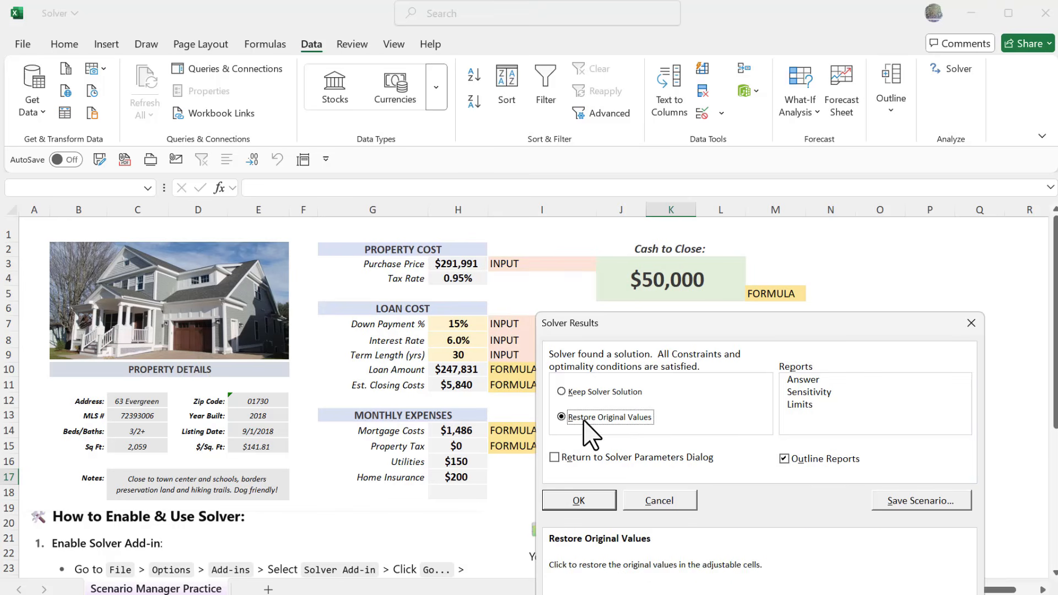
pyautogui.click(579, 500)
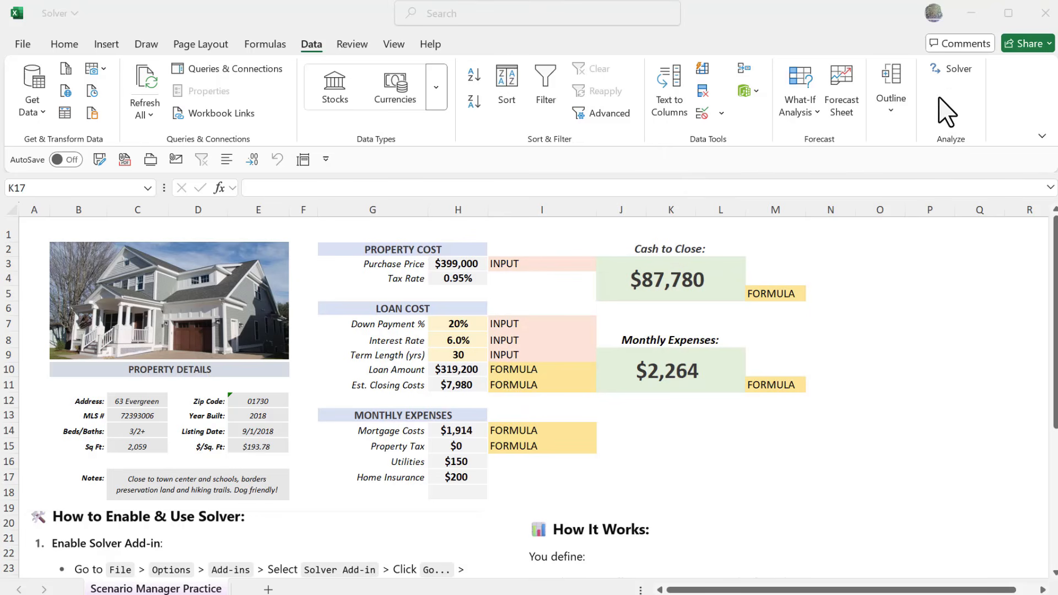
# - Reopen Solver and add a constraint requiring the purchase price in H3 to be >= 350000
pyautogui.click(947, 69)
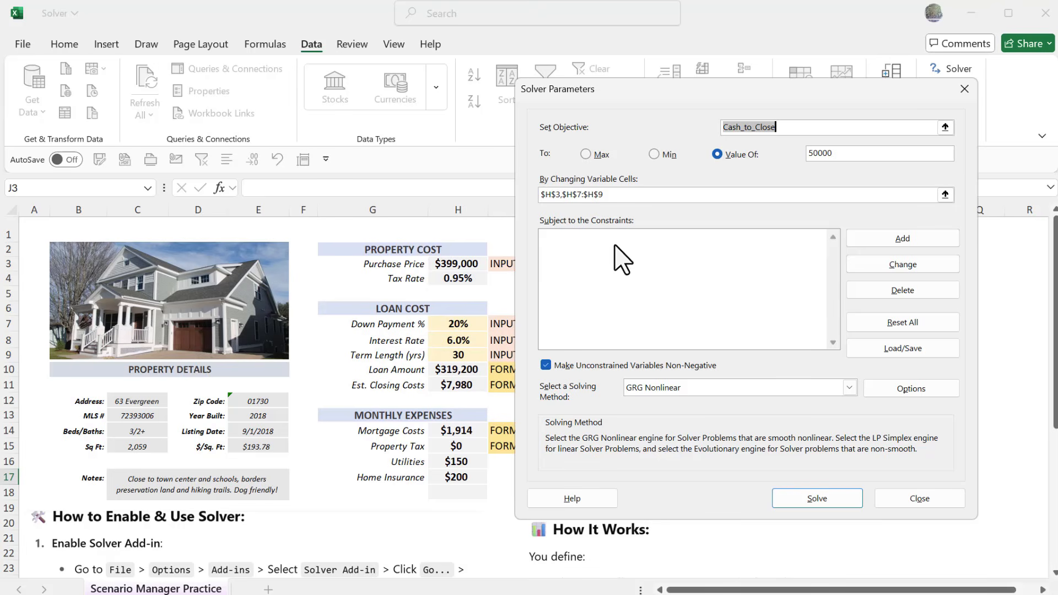
pyautogui.click(885, 243)
pyautogui.click(445, 265)
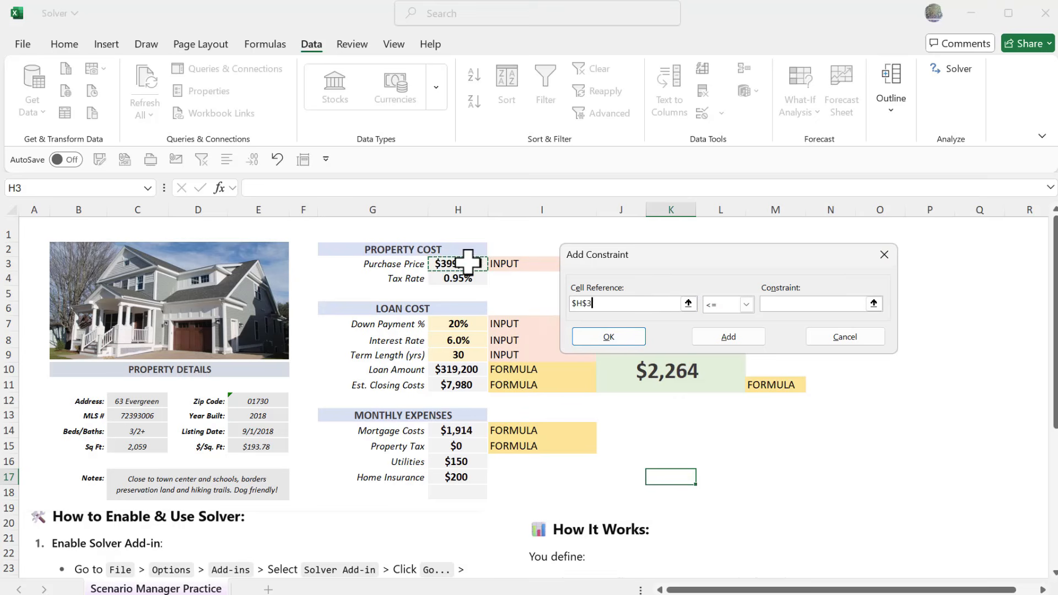
pyautogui.click(728, 304)
pyautogui.click(716, 347)
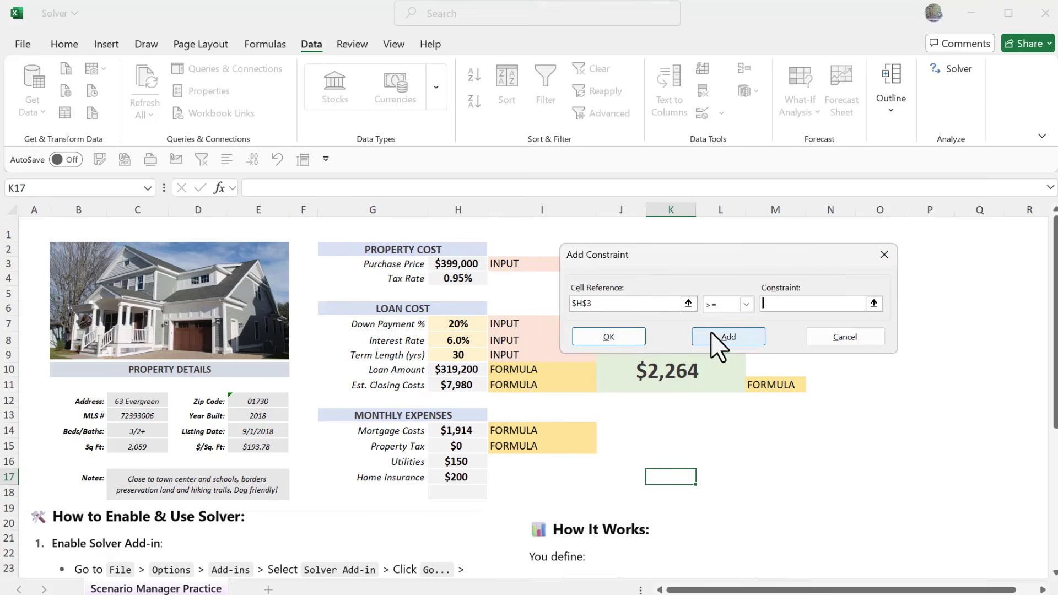
pyautogui.click(774, 305)
pyautogui.write('350000')
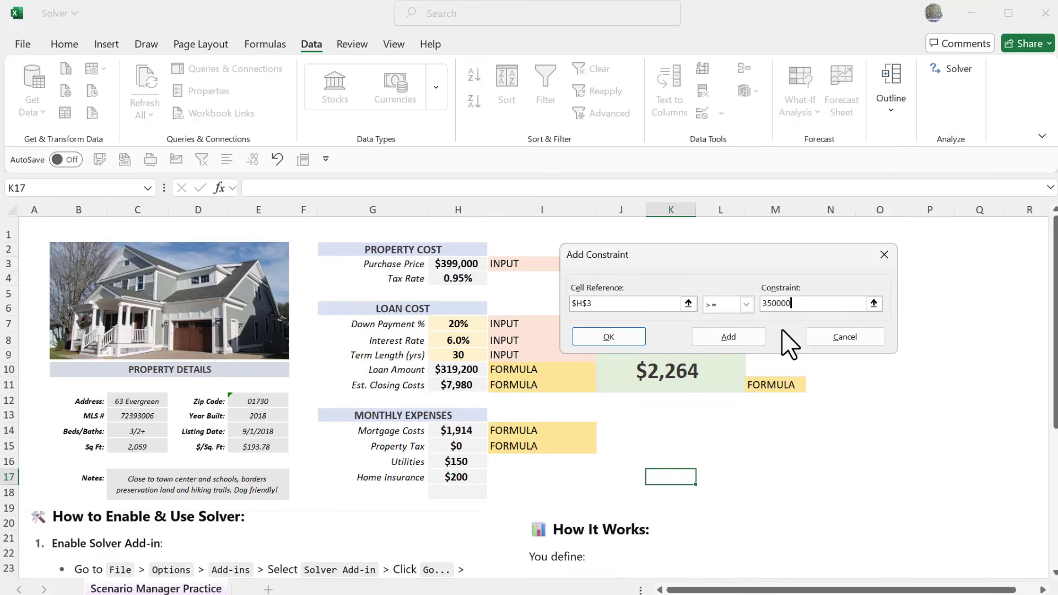
pyautogui.click(722, 339)
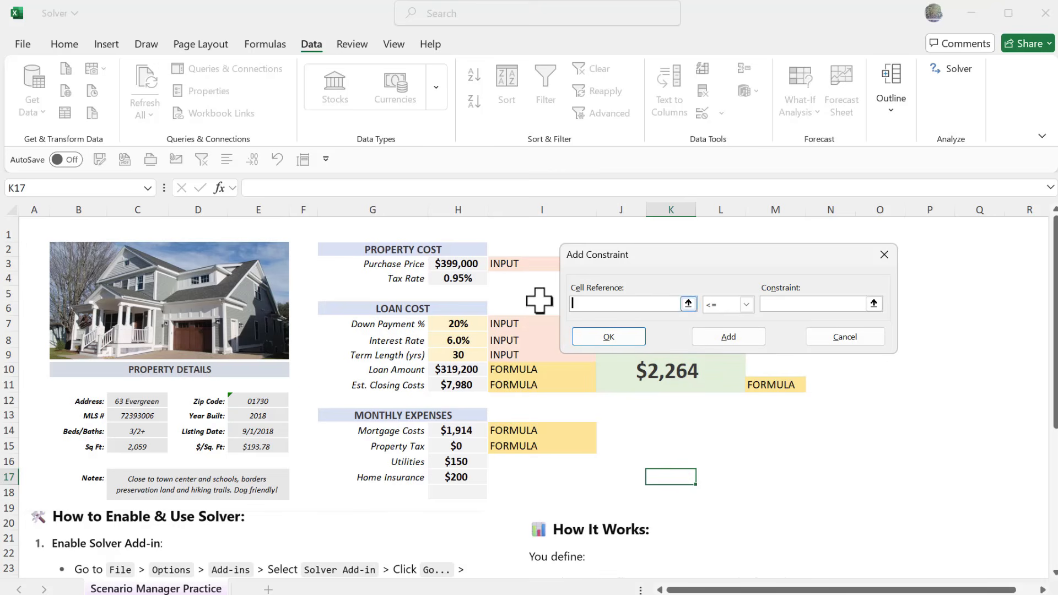
# - Add a second constraint limiting the purchase price in H3 to <= 425000 and finish adding constraints
pyautogui.click(458, 268)
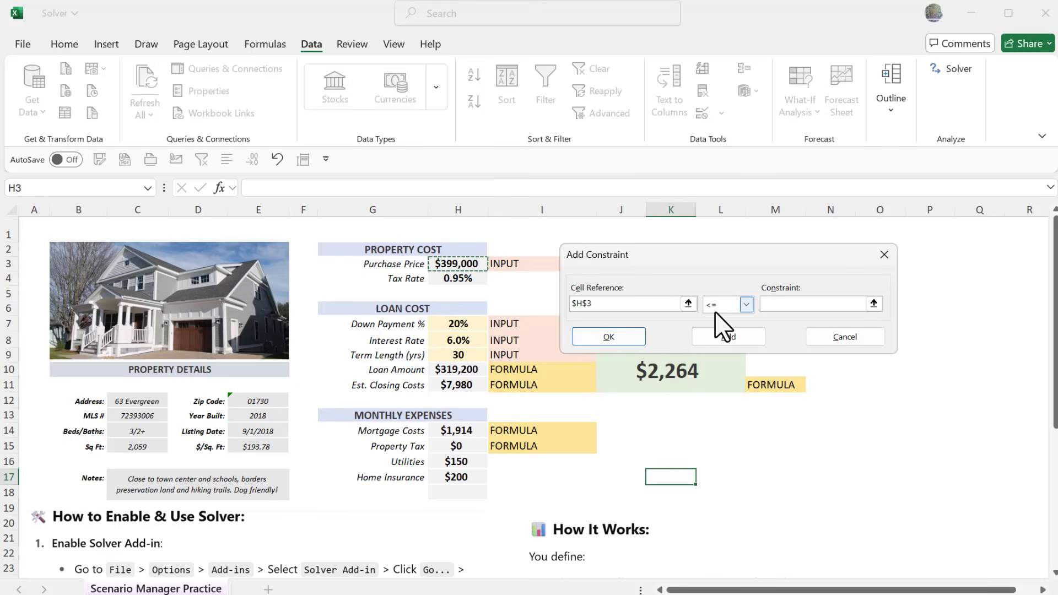
pyautogui.click(768, 304)
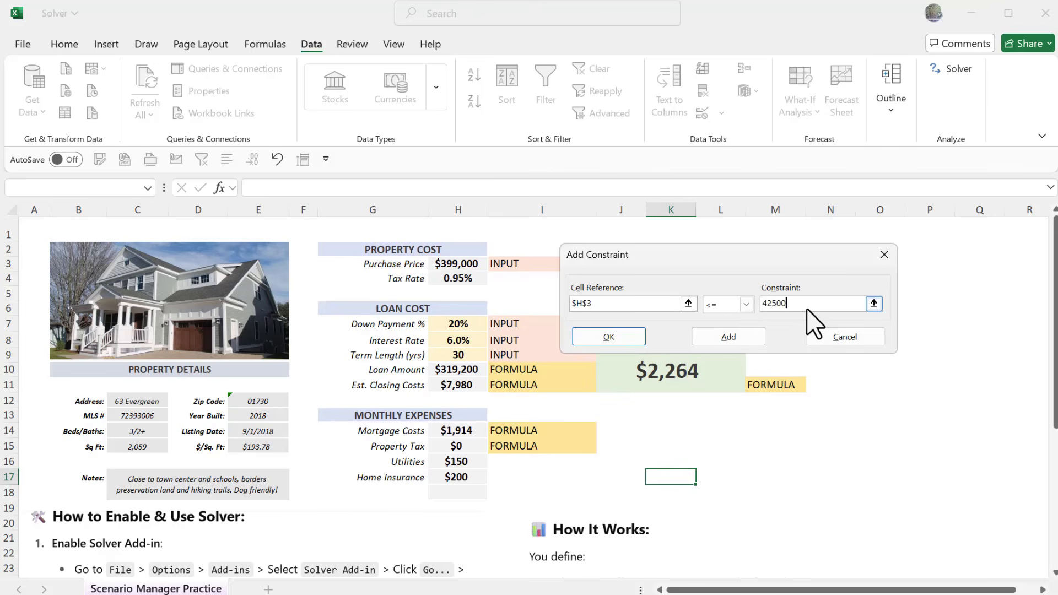
pyautogui.click(608, 337)
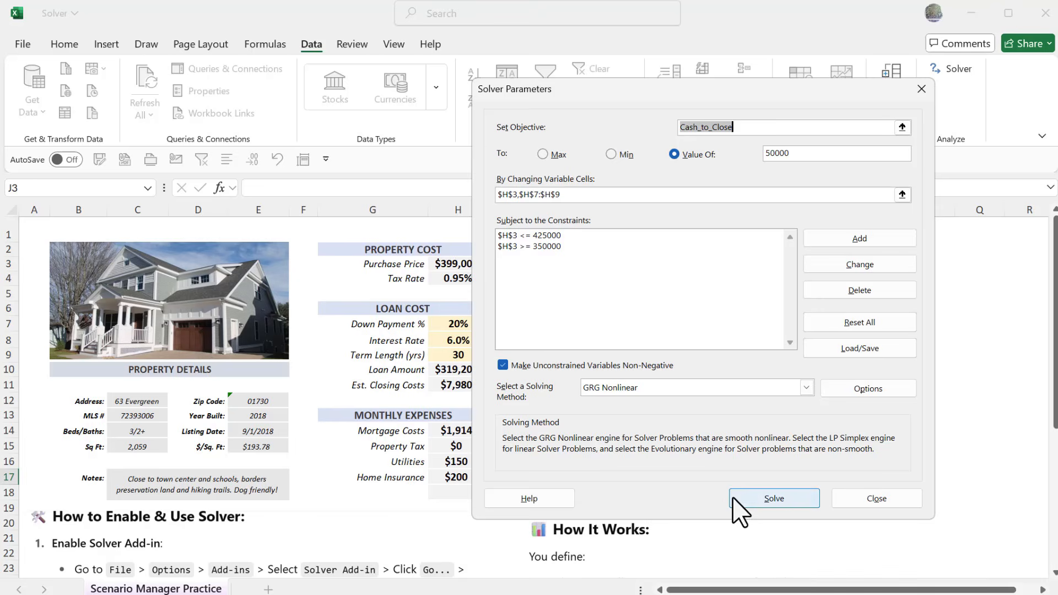
# - Solve with both price constraints, keep the Solver solution, and check the formula in the Loan Amount cell
pyautogui.click(763, 502)
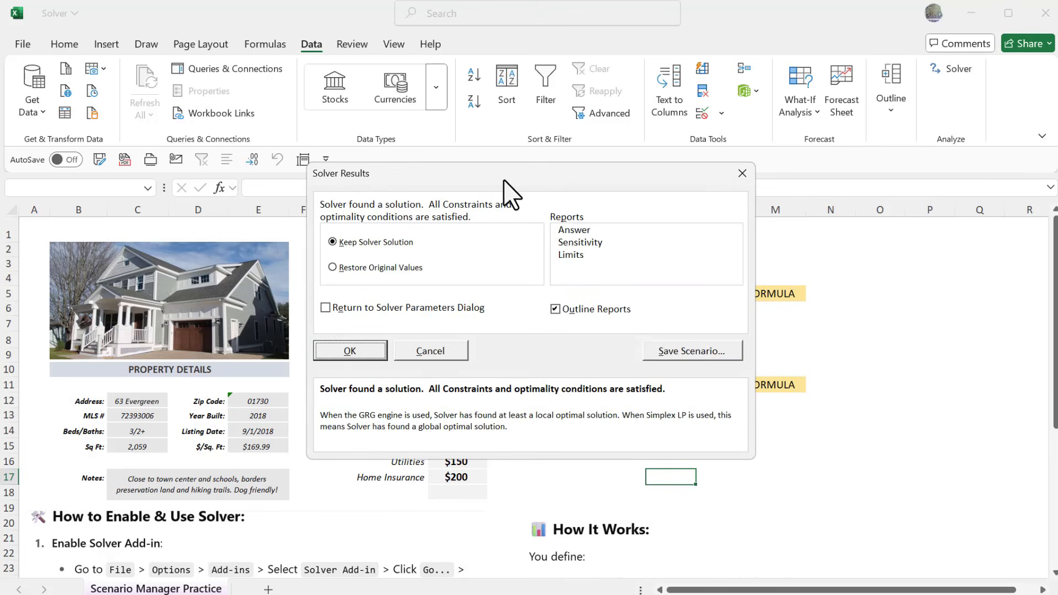
pyautogui.moveTo(503, 182)
pyautogui.mouseDown()
pyautogui.moveTo(751, 193)
pyautogui.moveTo(801, 106)
pyautogui.mouseUp()
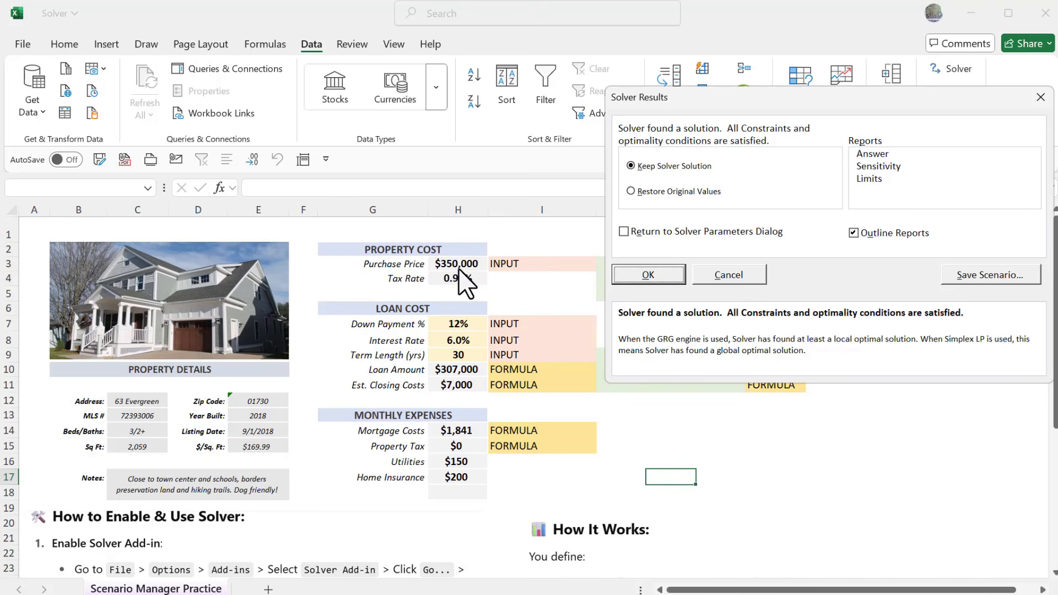
pyautogui.moveTo(753, 101); pyautogui.dragTo(259, 87)
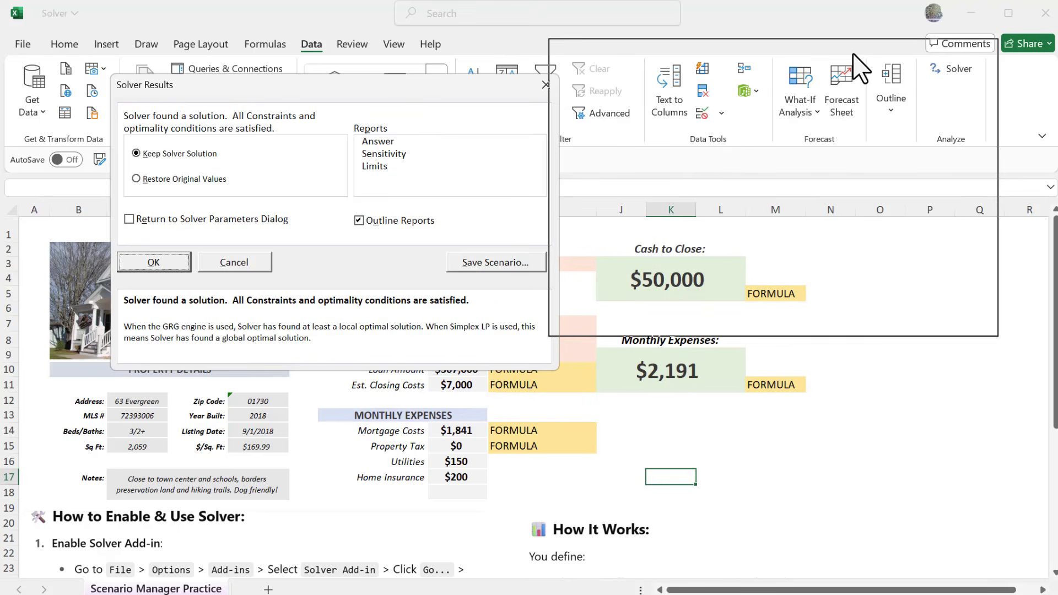
pyautogui.moveTo(854, 53); pyautogui.dragTo(859, 61)
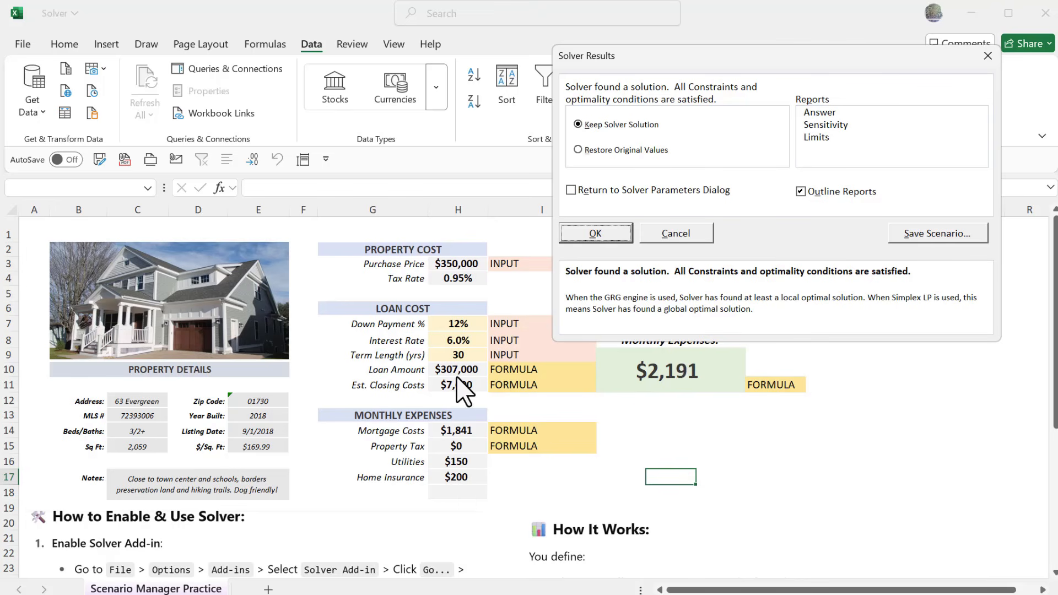
pyautogui.click(596, 233)
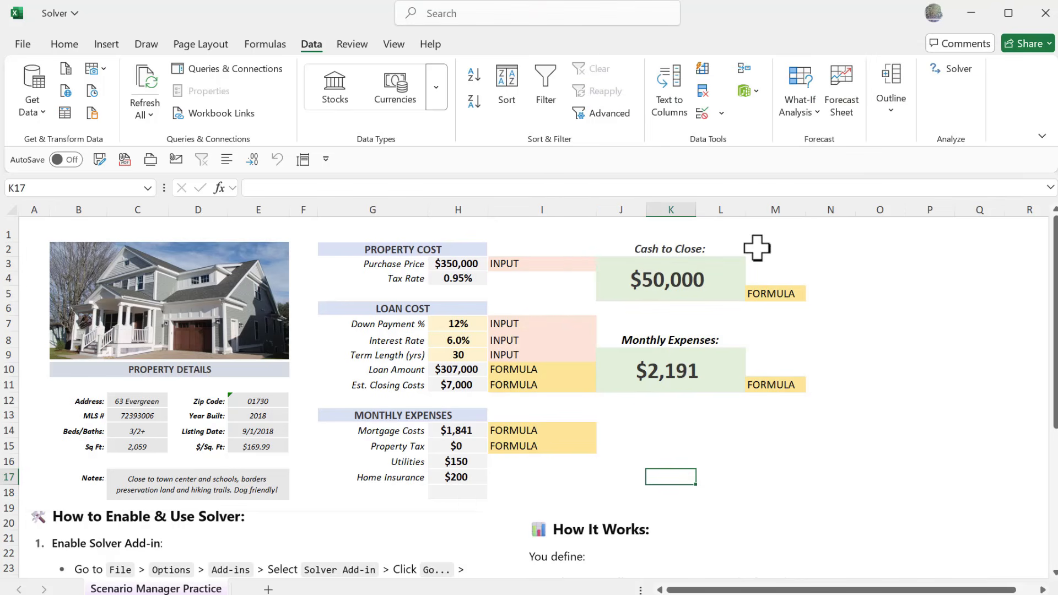
pyautogui.click(444, 368)
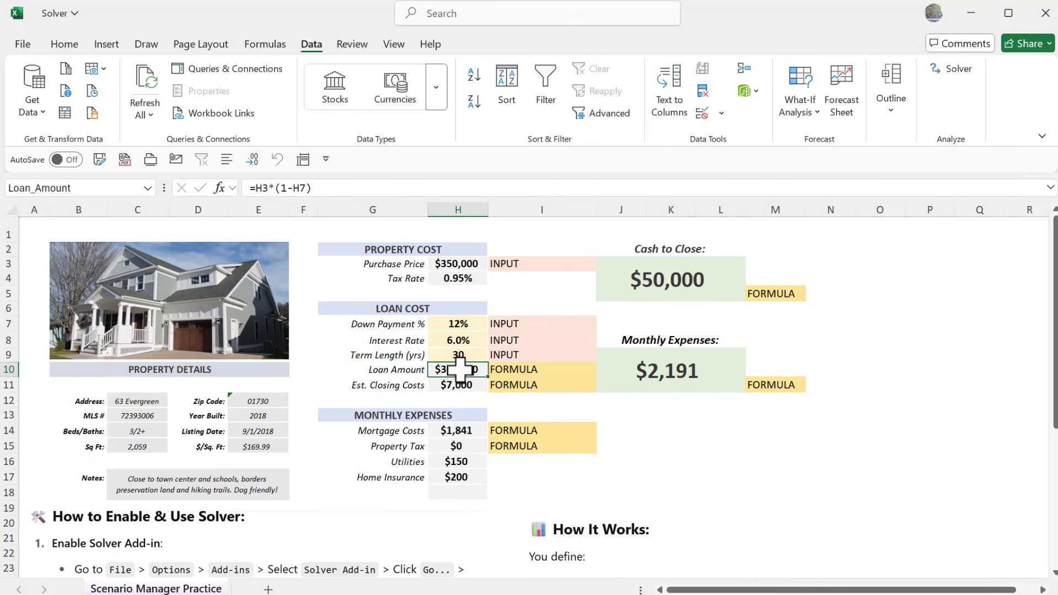
# - Examine the formulas behind Loan Amount, Mortgage Costs, Cash to Close and Monthly Expenses, leaving each cell unedited
pyautogui.doubleClick(460, 370)
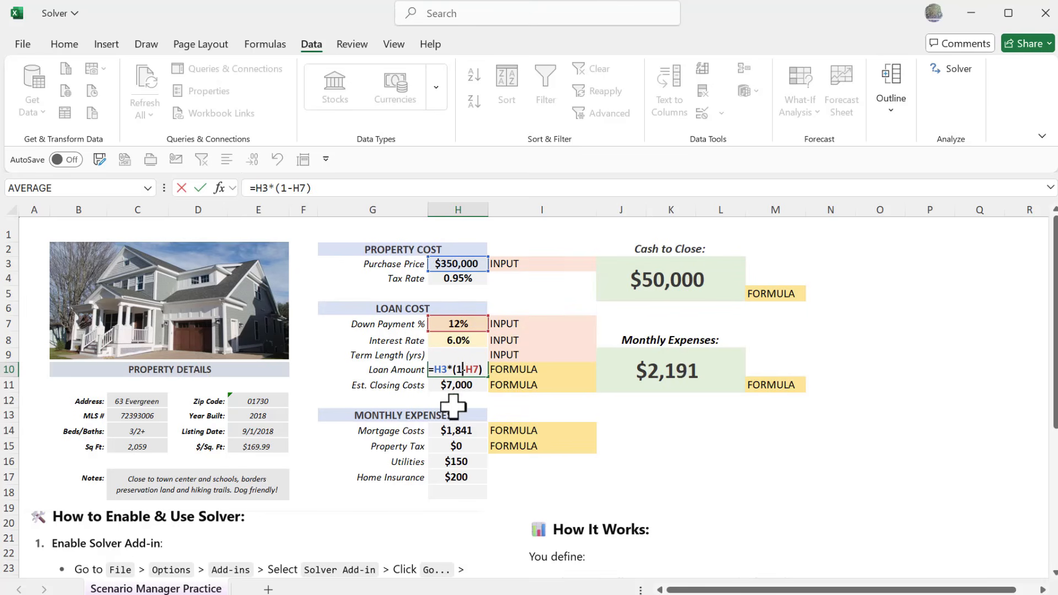
pyautogui.click(456, 429)
pyautogui.doubleClick(459, 431)
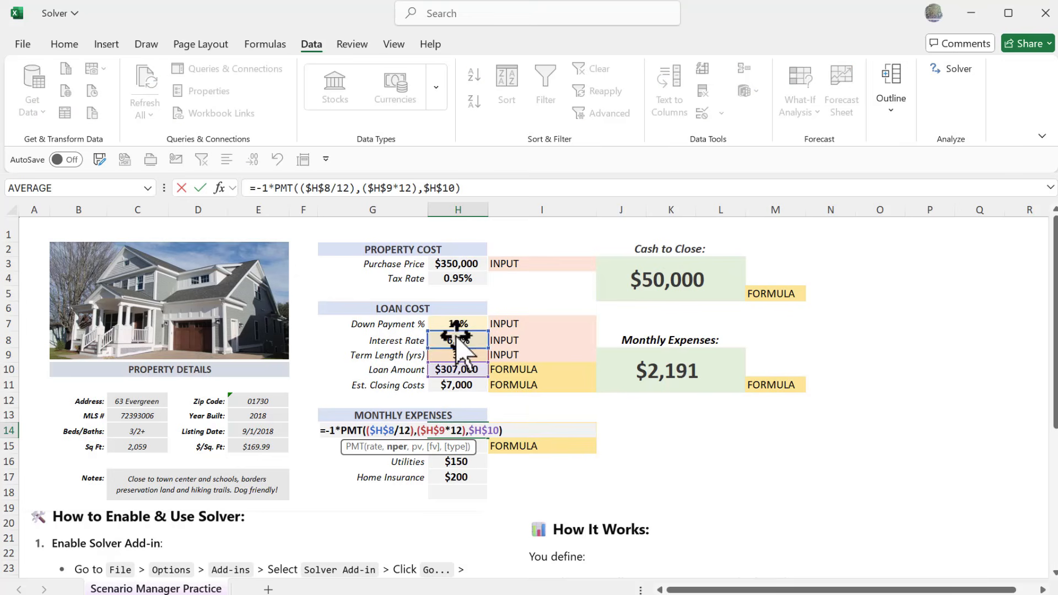
pyautogui.press('Escape')
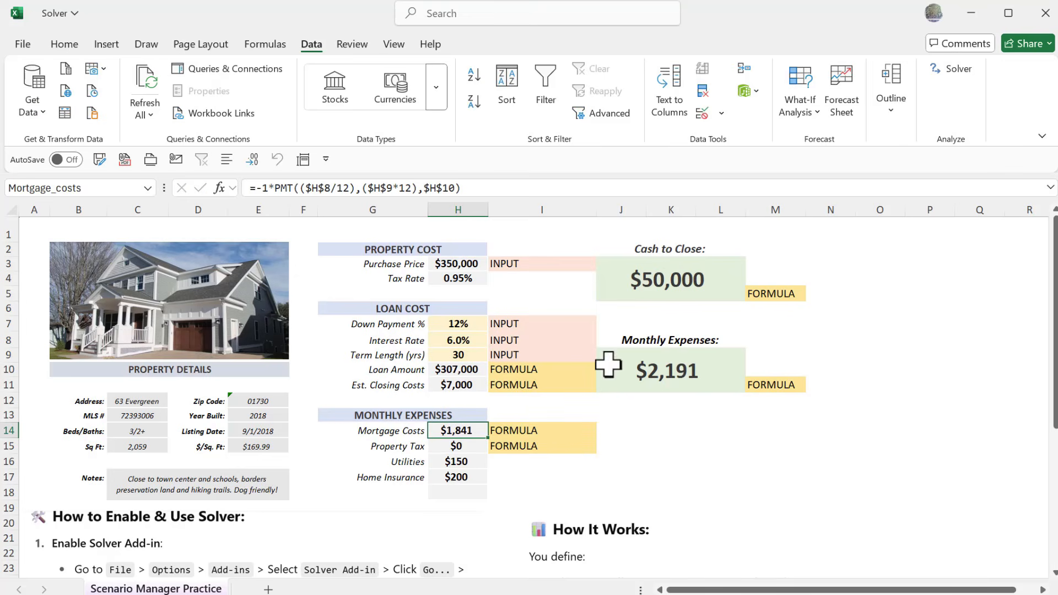
pyautogui.click(656, 281)
pyautogui.doubleClick(656, 281)
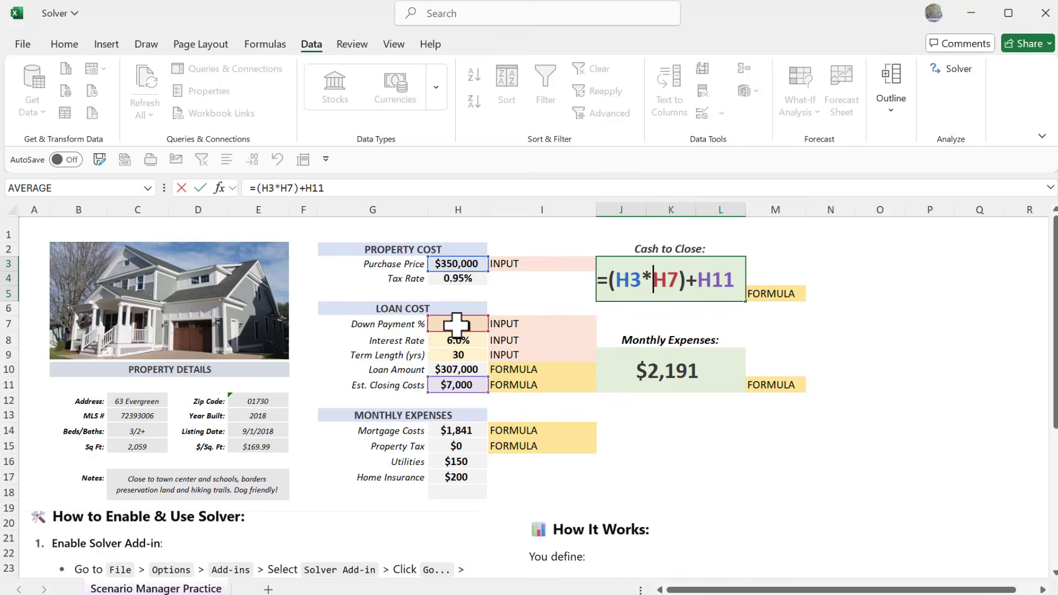
pyautogui.press('Escape')
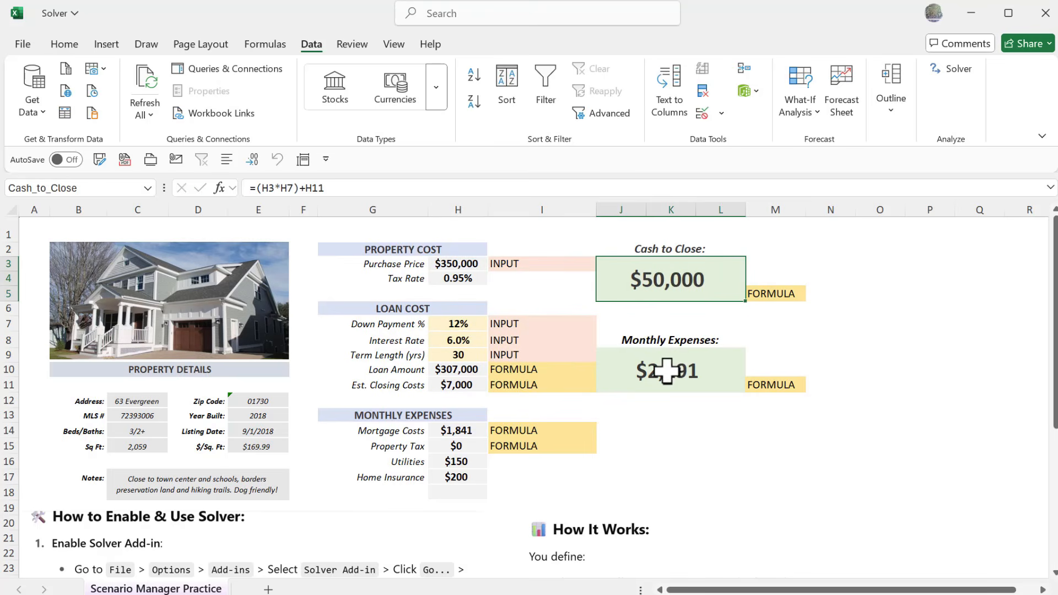
pyautogui.doubleClick(669, 371)
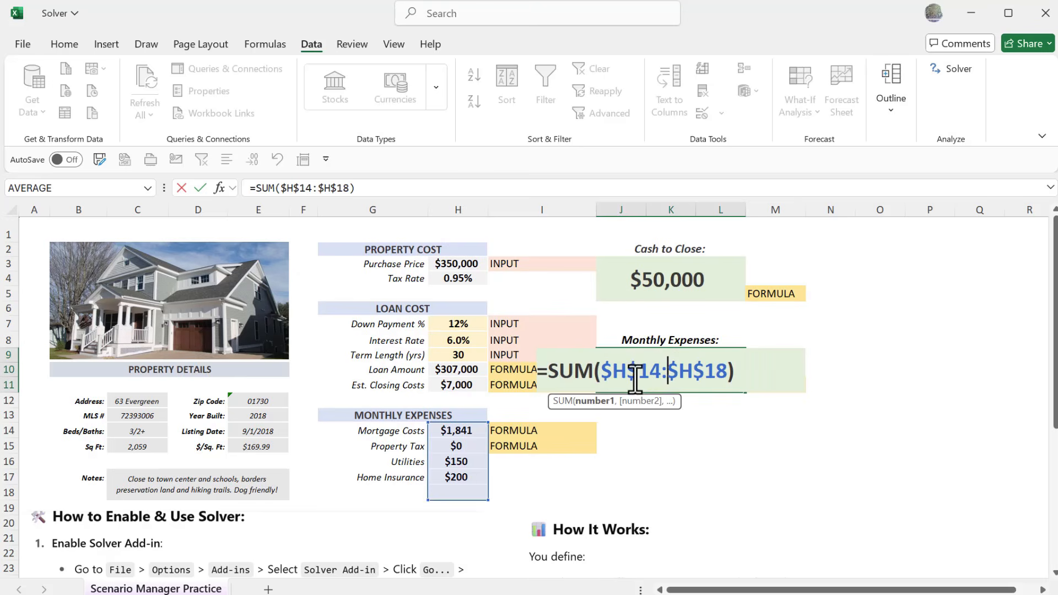
pyautogui.press('Escape')
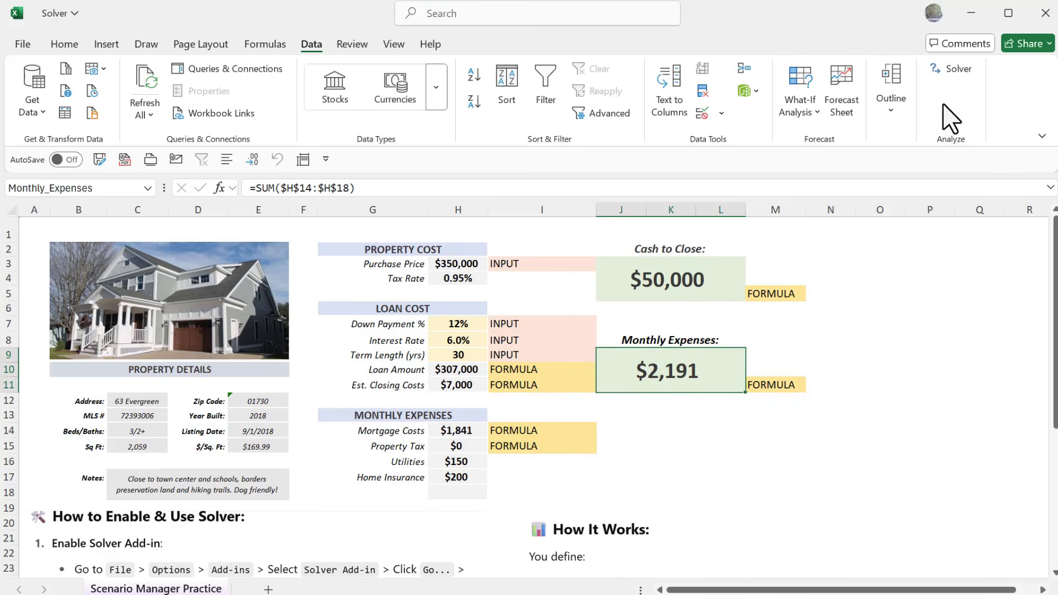
# - Reopen Solver and select the $H$3 <= 425000 constraint in the model
pyautogui.click(951, 69)
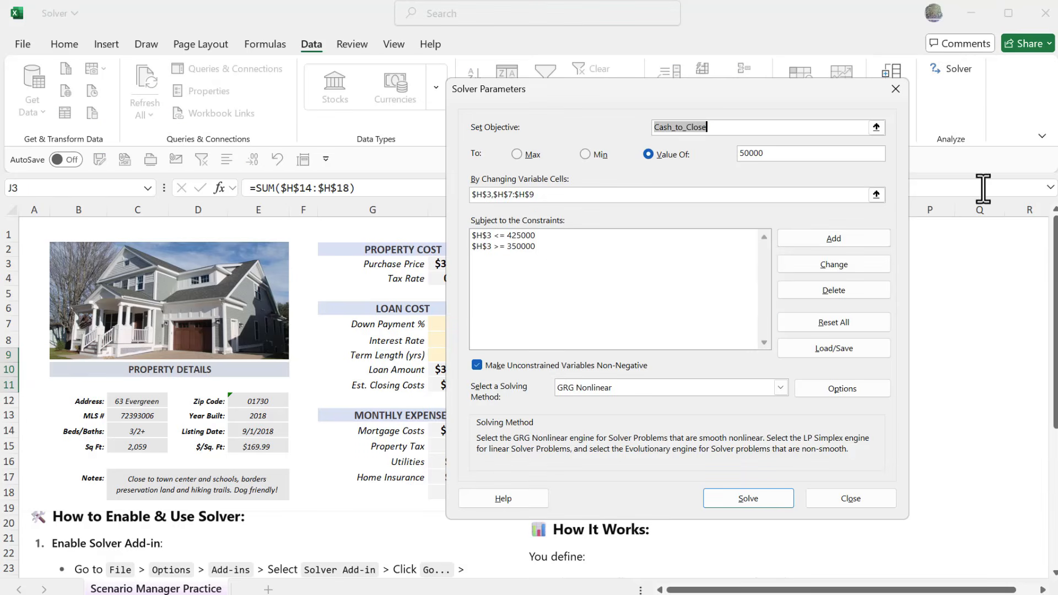
pyautogui.click(524, 236)
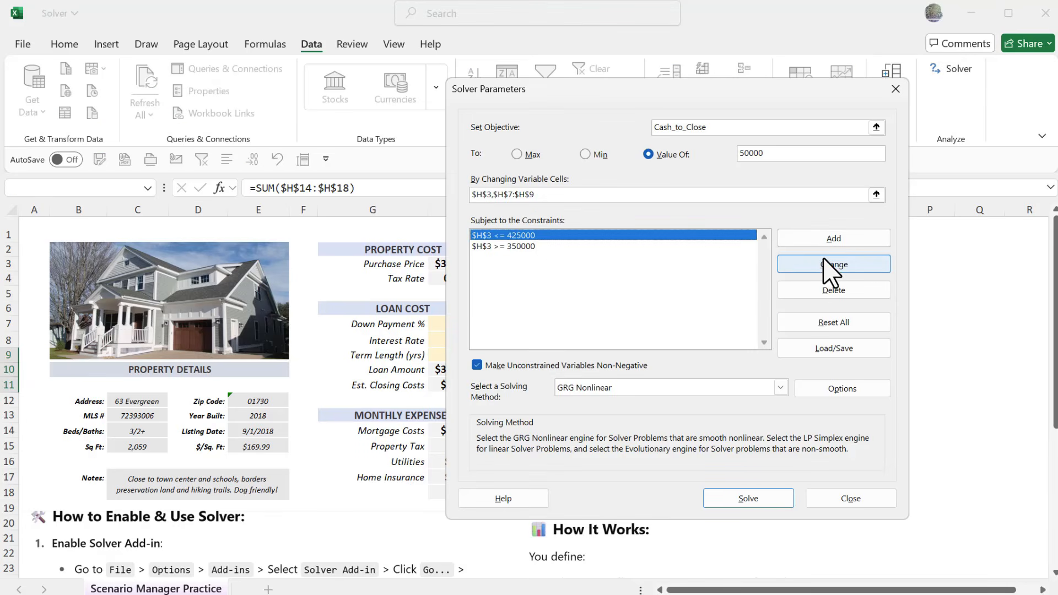